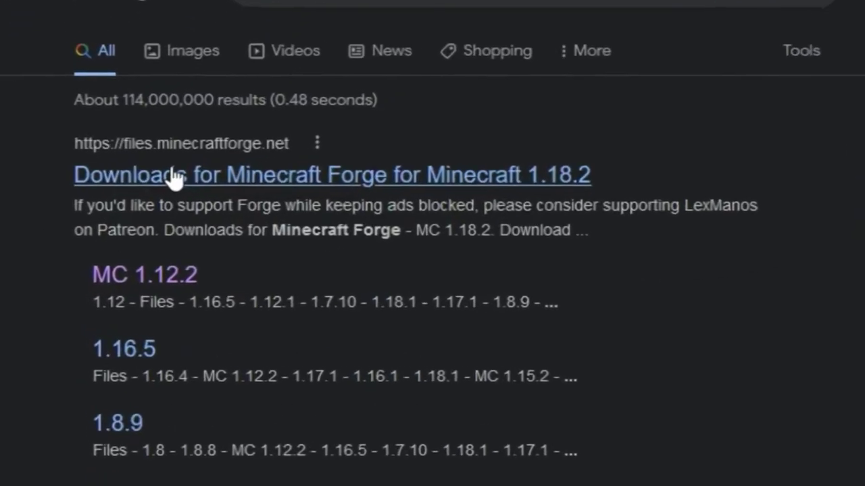
Step: Download the recommended Forge 1.12.2 installer from files.minecraftforge.net, skipping past the ad page
{"action": "left_click", "coordinate": [160, 189]}
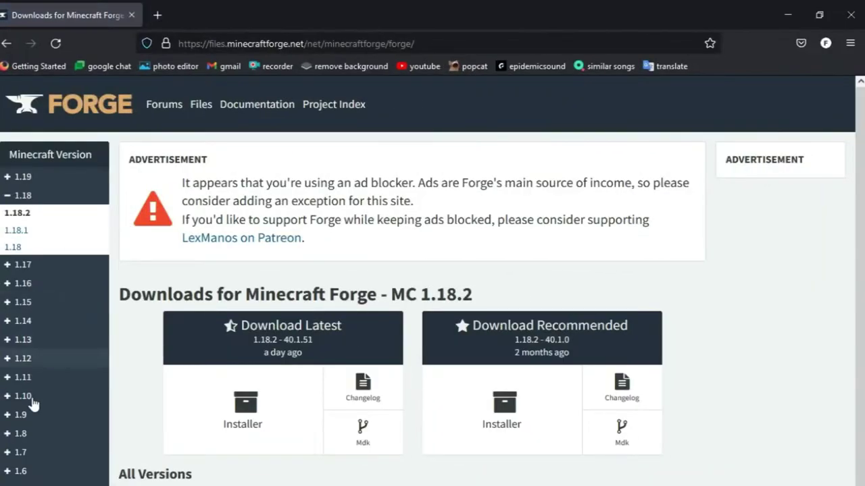
{"action": "left_click", "coordinate": [36, 359]}
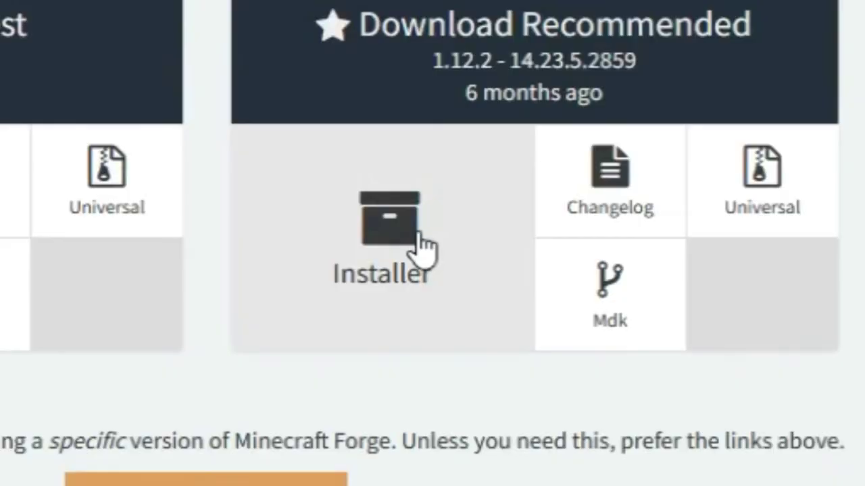
{"action": "left_click", "coordinate": [496, 412]}
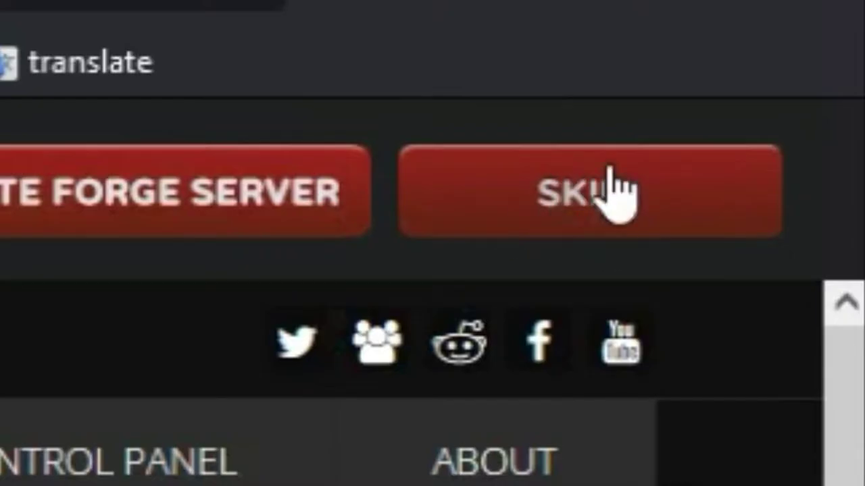
{"action": "left_click", "coordinate": [614, 208]}
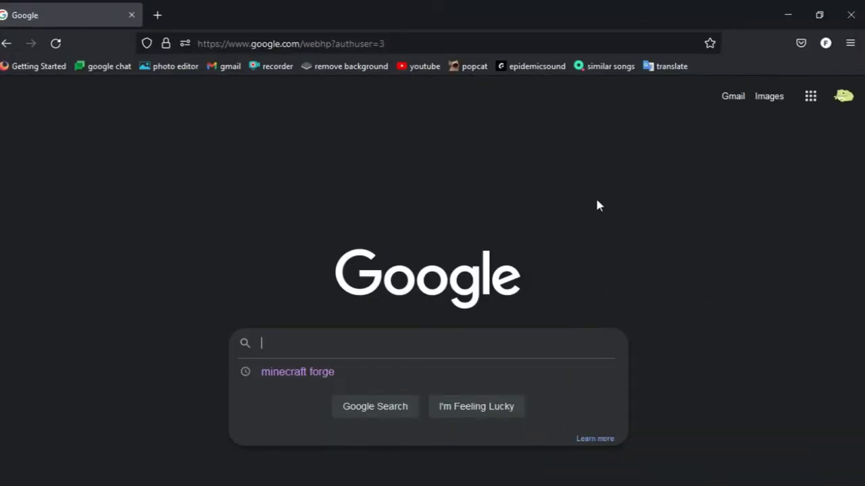
Step: Search 'mo creatures', go to mocreatures.org and download the MoCreatures Mod-12.0.5 jar from MediaFire
{"action": "type", "text": "mo creatures"}
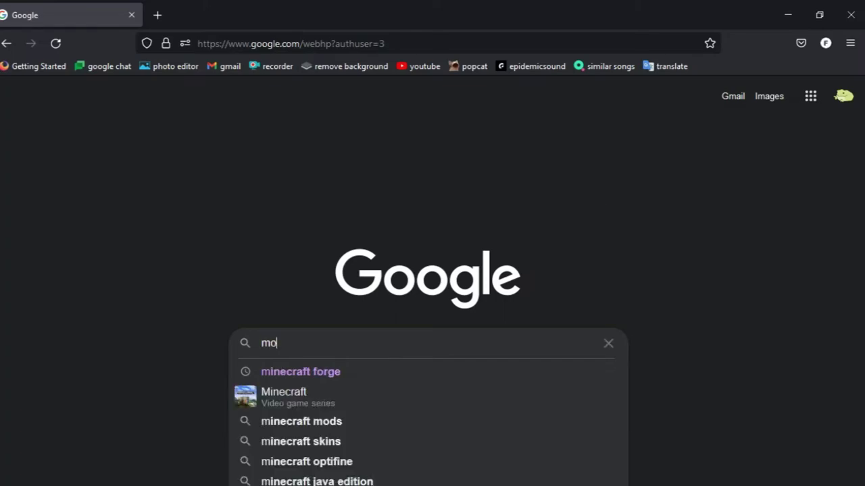
{"action": "key", "text": "Return"}
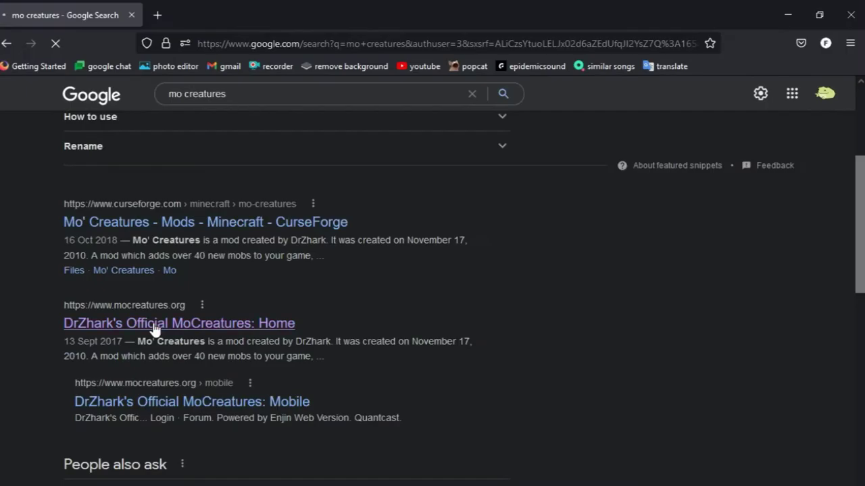
{"action": "left_click", "coordinate": [154, 327]}
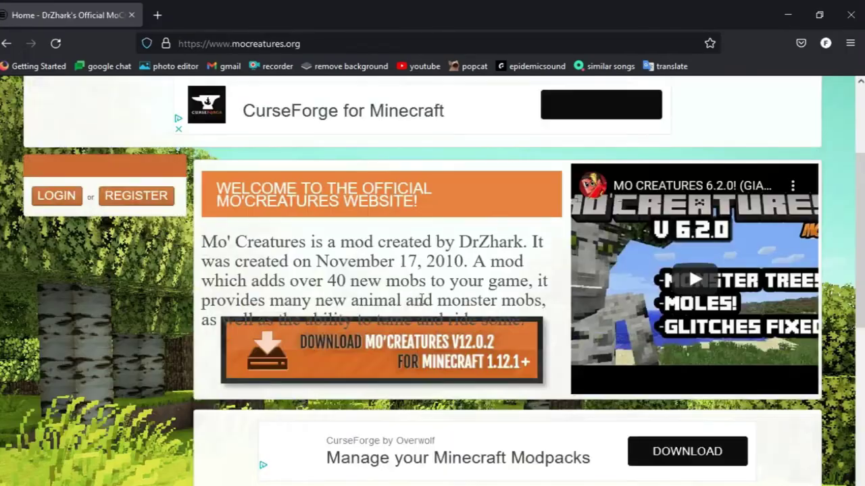
{"action": "left_click", "coordinate": [390, 361]}
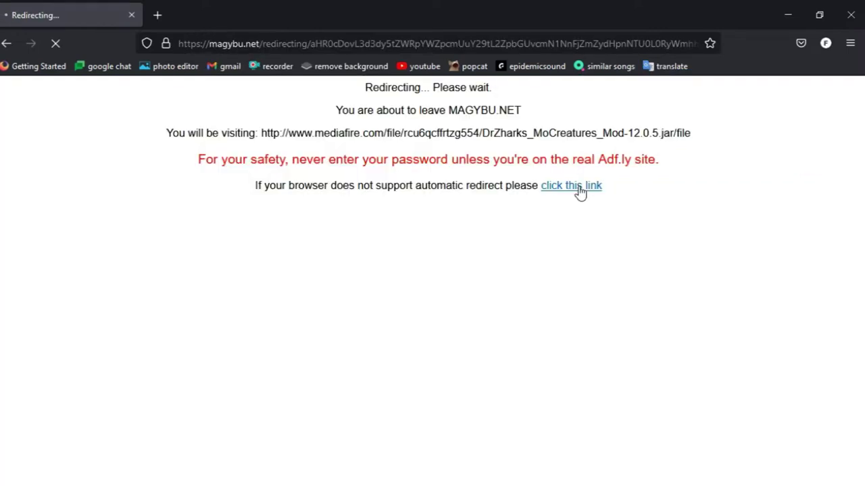
{"action": "left_click", "coordinate": [579, 190]}
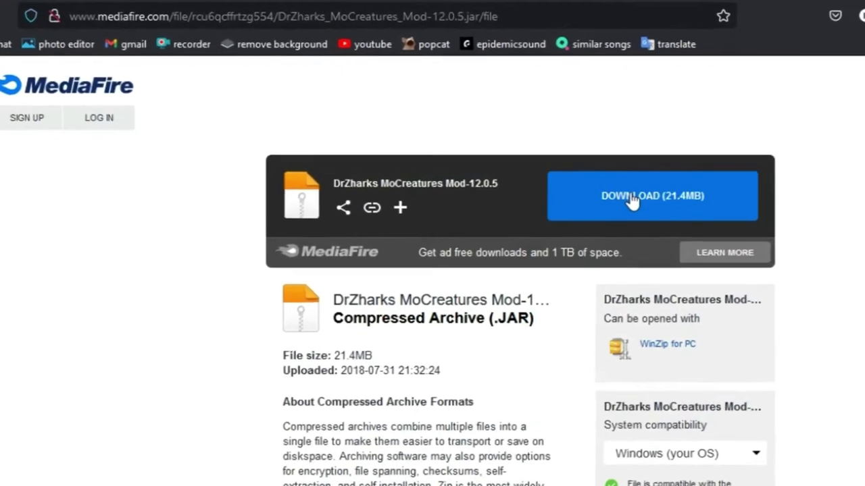
{"action": "left_click", "coordinate": [625, 226]}
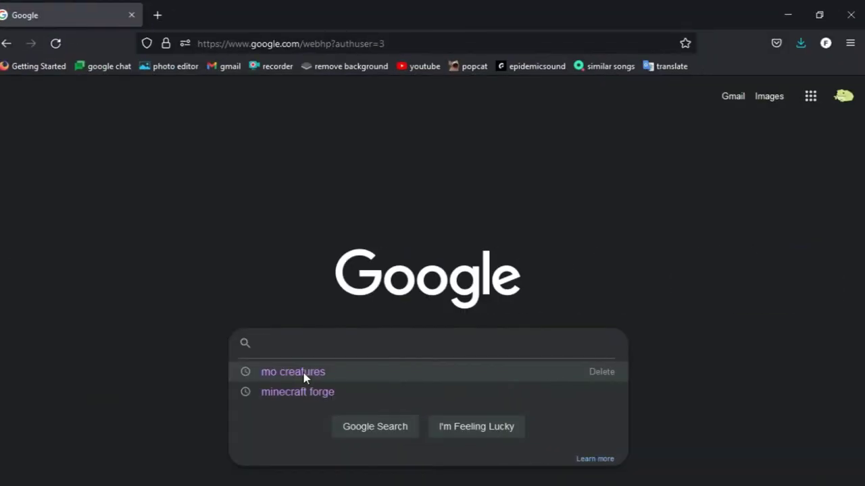
Step: Follow mocreatures.org's Requires link to the CustomMobSpawner-3.11.4 MediaFire page
{"action": "left_click", "coordinate": [293, 372]}
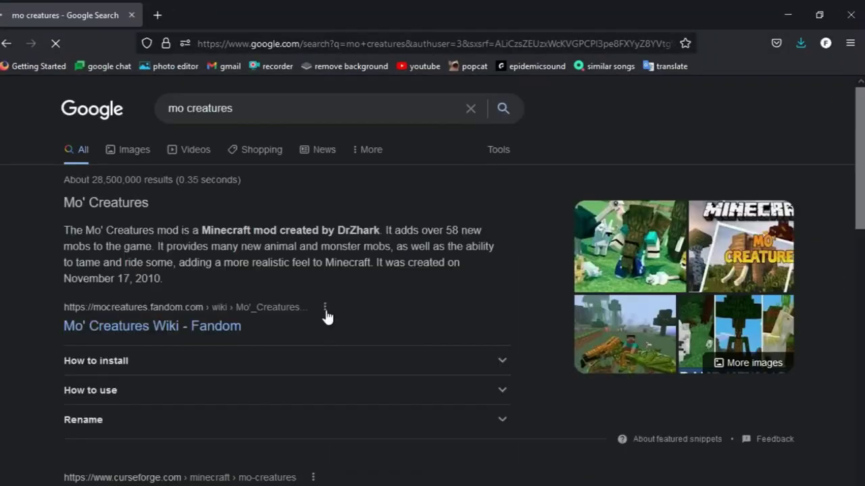
{"action": "scroll", "coordinate": [274, 239], "scroll_direction": "down", "scroll_amount": 4}
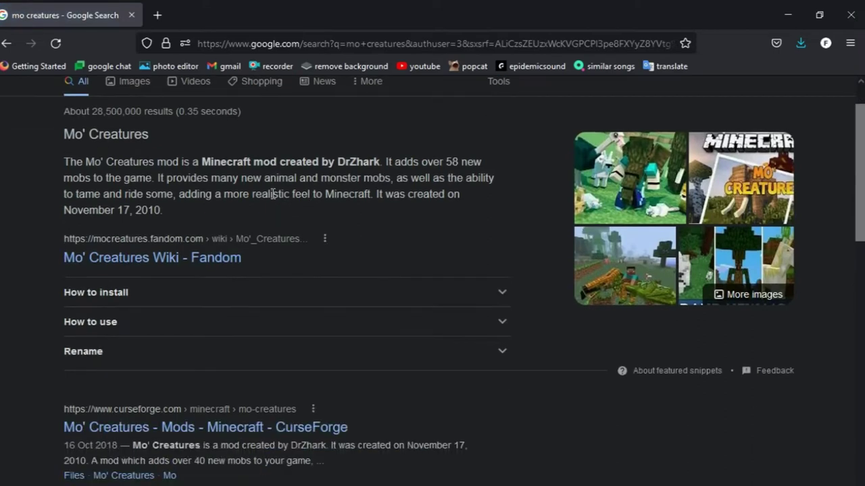
{"action": "left_click", "coordinate": [169, 465]}
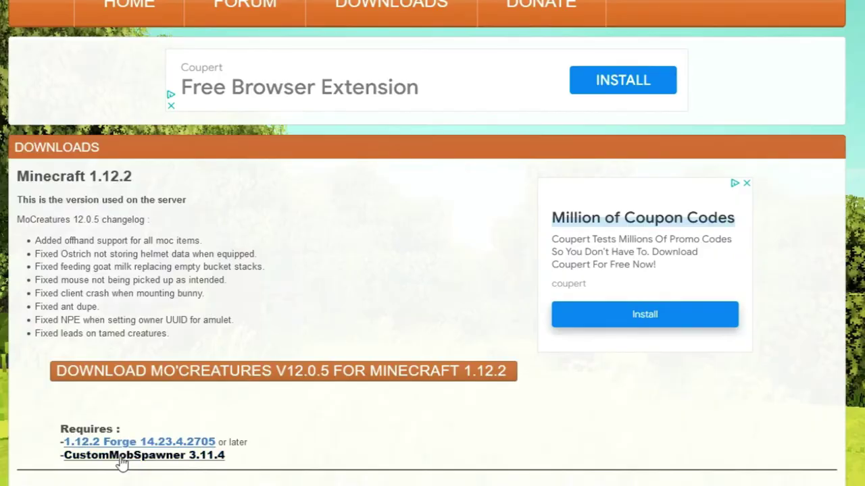
{"action": "left_click", "coordinate": [121, 462]}
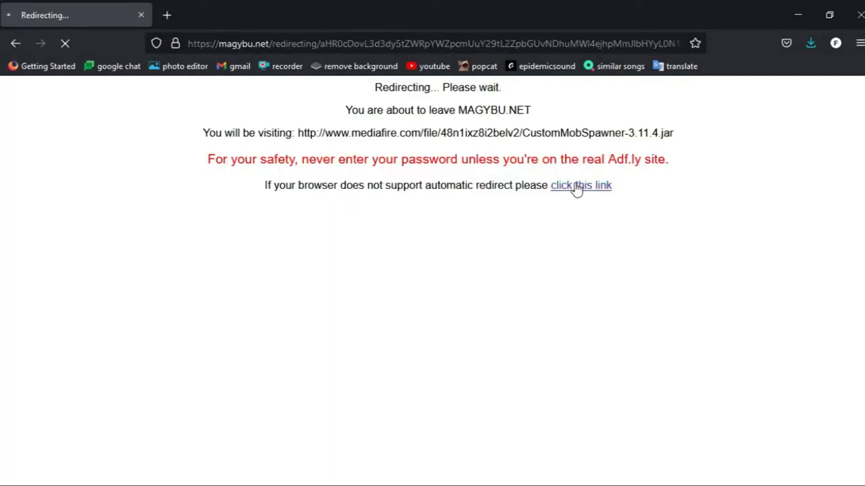
{"action": "left_click", "coordinate": [577, 187]}
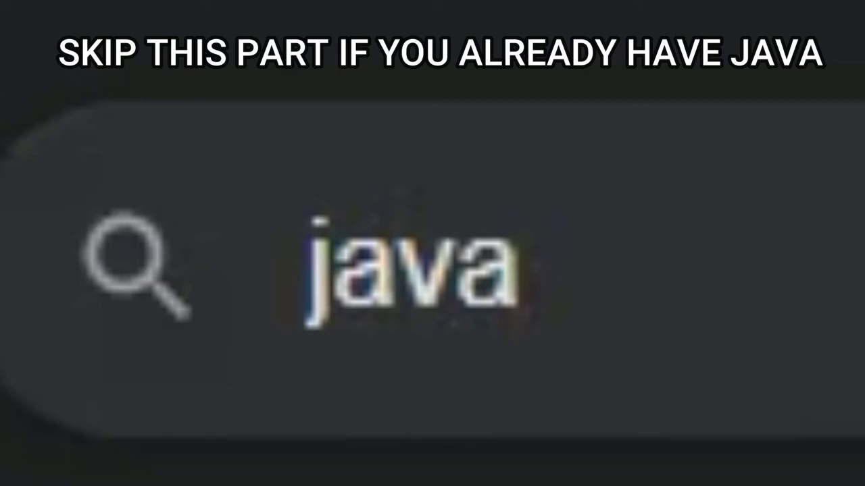
Step: Download the Windows Offline 64-bit Java 8 Update 333 installer from java.com and launch it
{"action": "key", "text": "Return"}
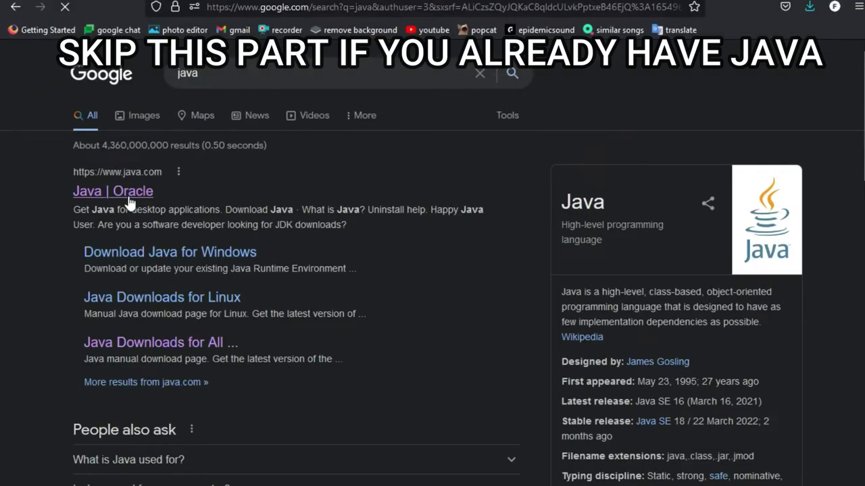
{"action": "left_click", "coordinate": [130, 203]}
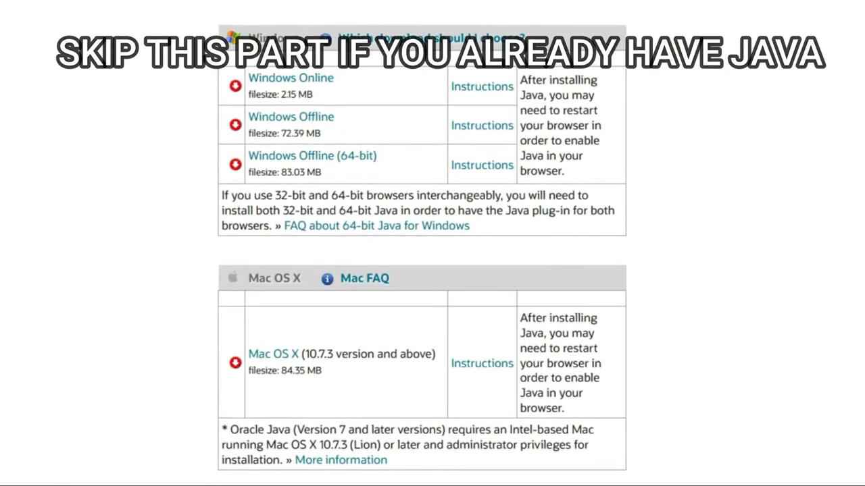
{"action": "scroll", "coordinate": [421, 270], "scroll_direction": "down", "scroll_amount": 5}
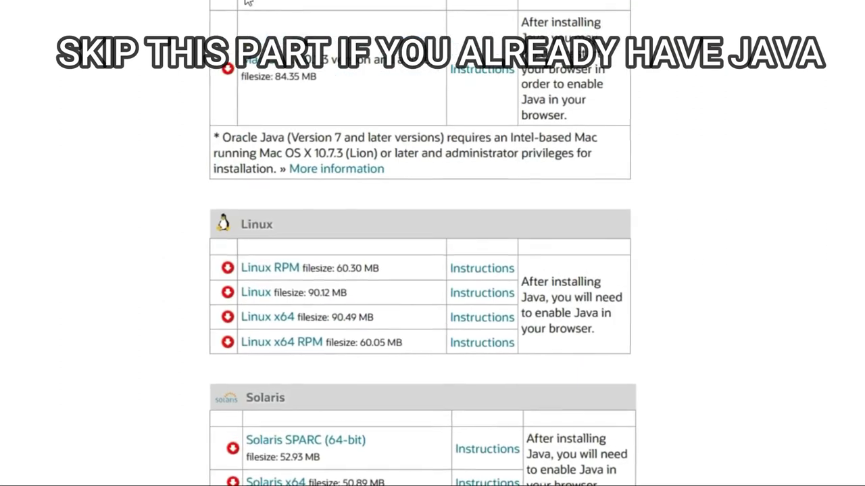
{"action": "scroll", "coordinate": [305, 101], "scroll_direction": "down", "scroll_amount": 3}
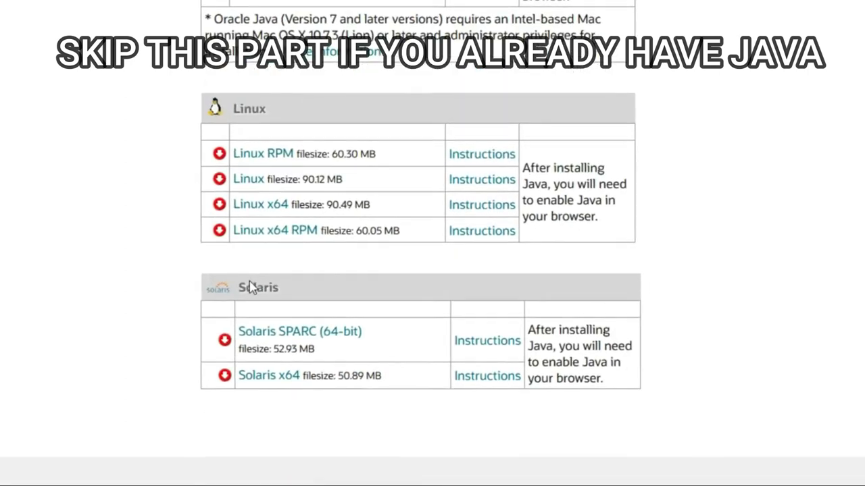
{"action": "scroll", "coordinate": [332, 212], "scroll_direction": "up", "scroll_amount": 10}
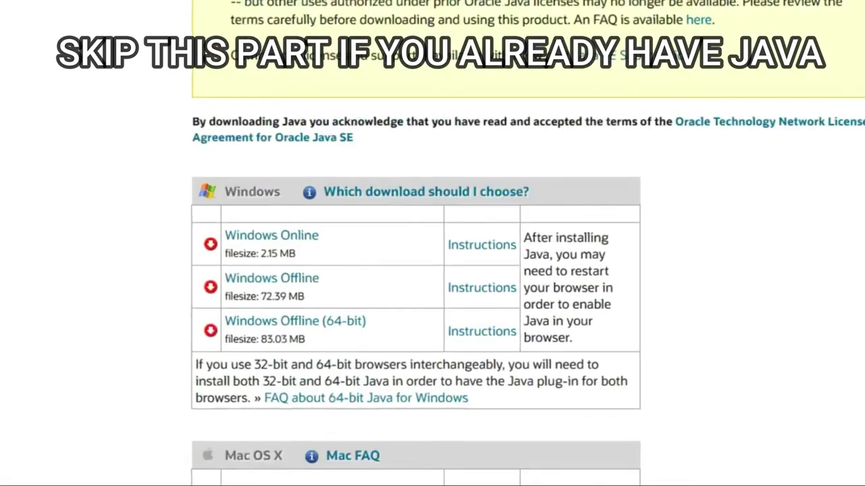
{"action": "scroll", "coordinate": [377, 267], "scroll_direction": "down", "scroll_amount": 8}
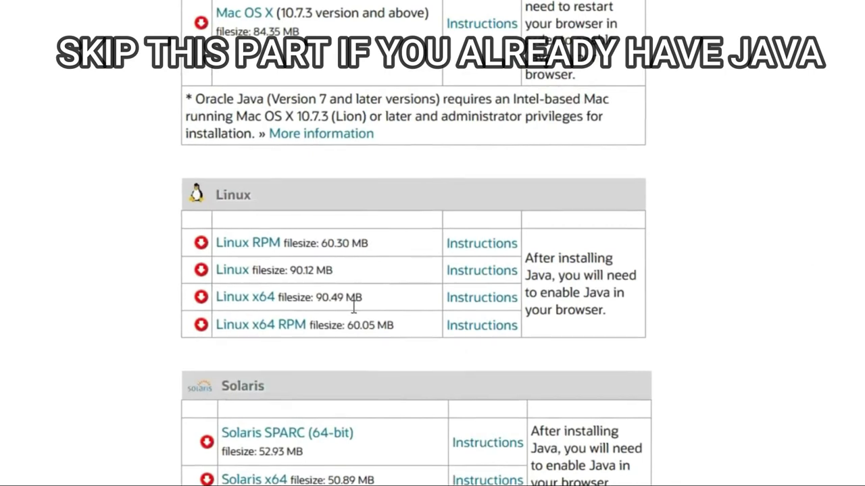
{"action": "scroll", "coordinate": [324, 380], "scroll_direction": "up", "scroll_amount": 10}
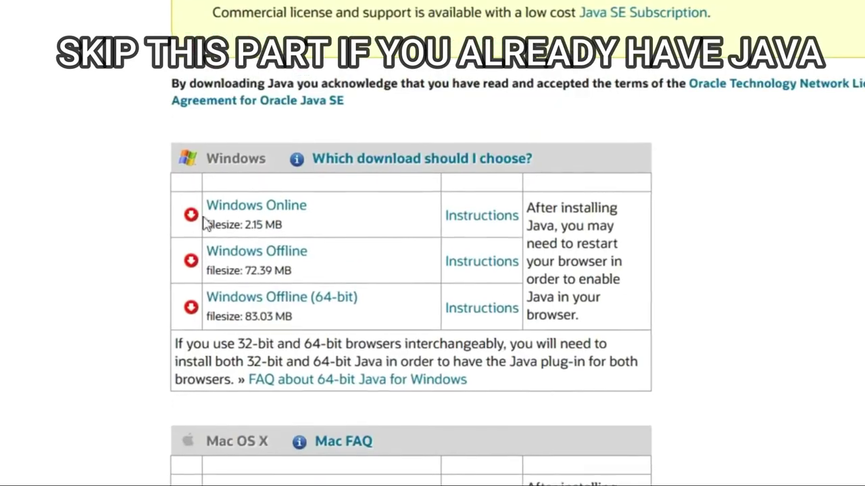
{"action": "scroll", "coordinate": [269, 233], "scroll_direction": "up", "scroll_amount": 2}
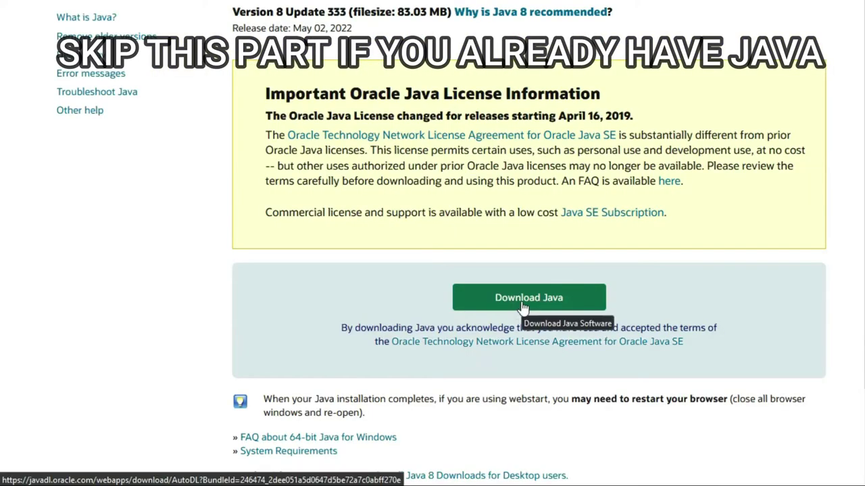
{"action": "left_click", "coordinate": [524, 307]}
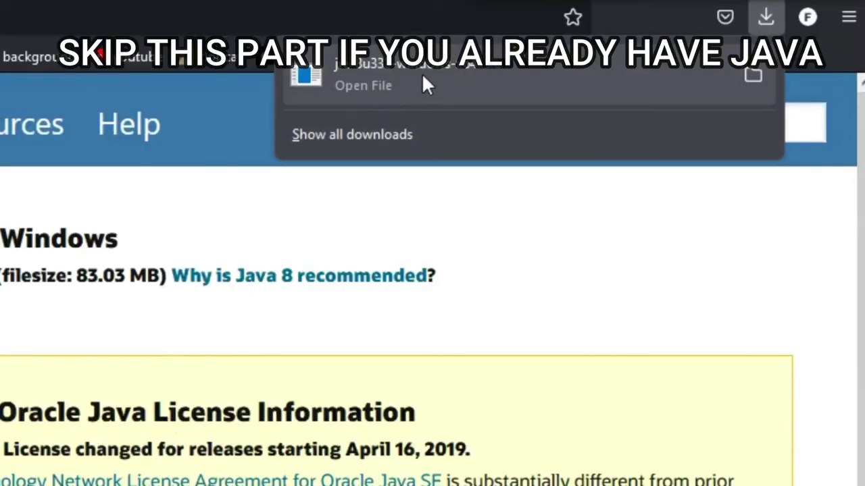
{"action": "left_click", "coordinate": [423, 78]}
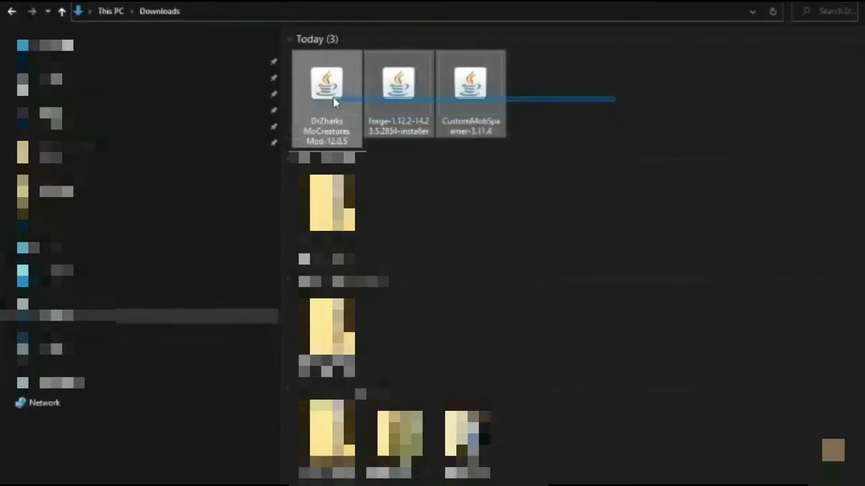
Step: Select the three downloaded jars in the Downloads folder
{"action": "left_click_drag", "start_coordinate": [333, 97], "coordinate": [334, 98]}
Step: Install the Forge 1.12.2 client, then copy the CustomMobSpawner and MoCreatures jars
{"action": "left_click", "coordinate": [607, 81]}
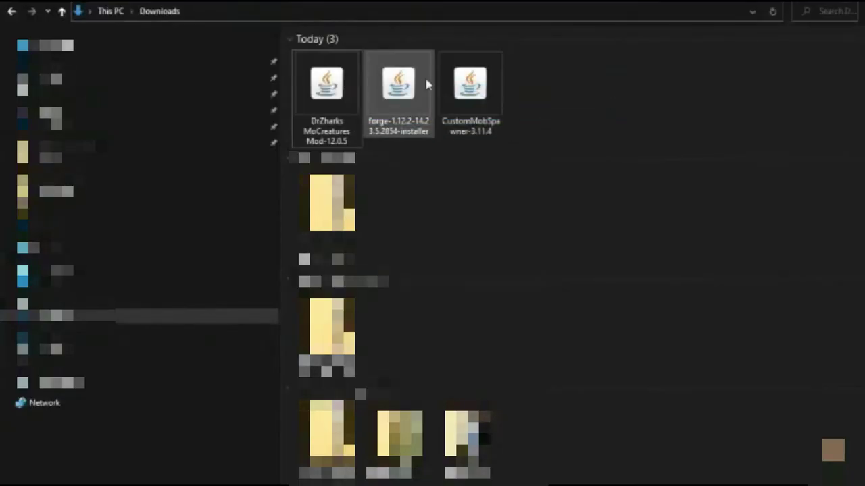
{"action": "double_click", "coordinate": [385, 105]}
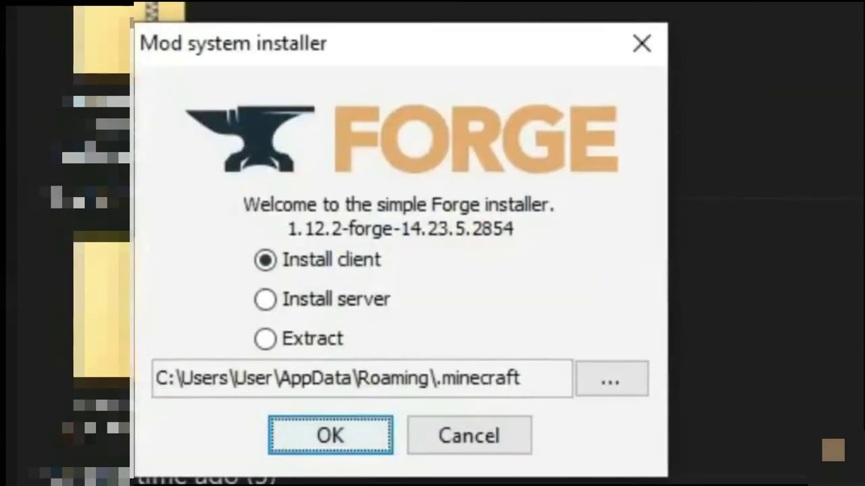
{"action": "left_click", "coordinate": [304, 263]}
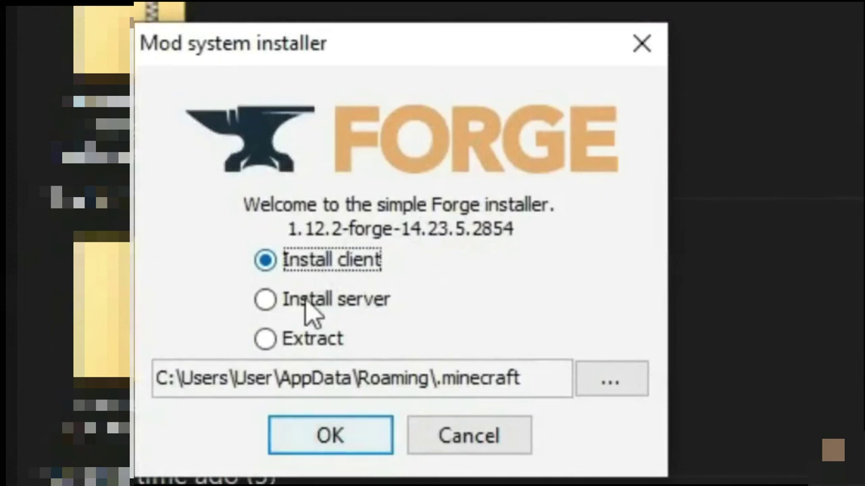
{"action": "left_click", "coordinate": [330, 436]}
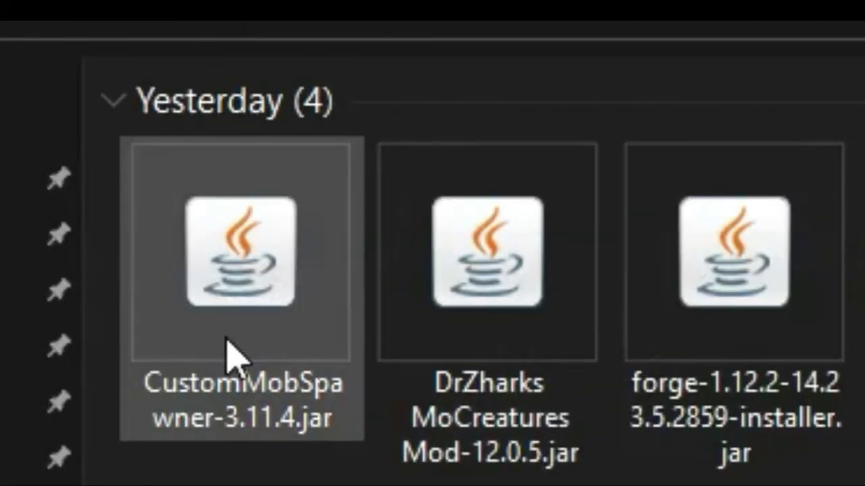
{"action": "left_click_drag", "start_coordinate": [102, 303], "coordinate": [566, 301]}
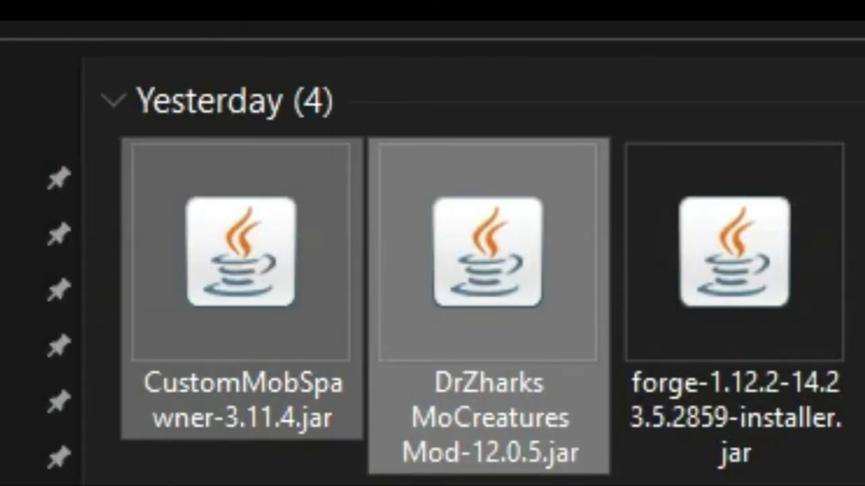
{"action": "key", "text": "ctrl+c"}
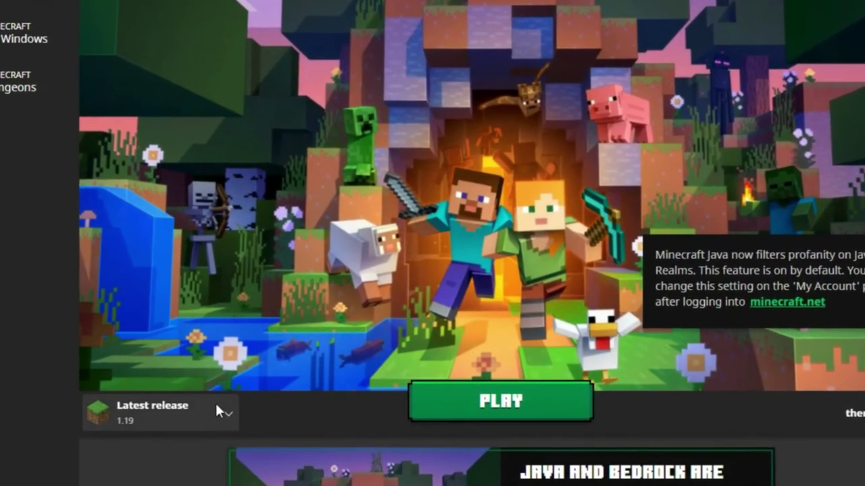
Step: Select the forge 1.12.2 installation in the launcher and open its .minecraft game folder
{"action": "left_click", "coordinate": [230, 408]}
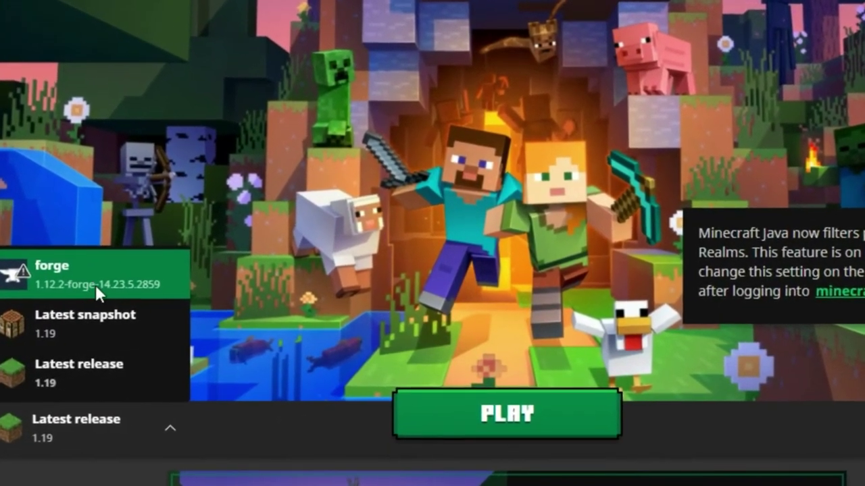
{"action": "left_click", "coordinate": [96, 287]}
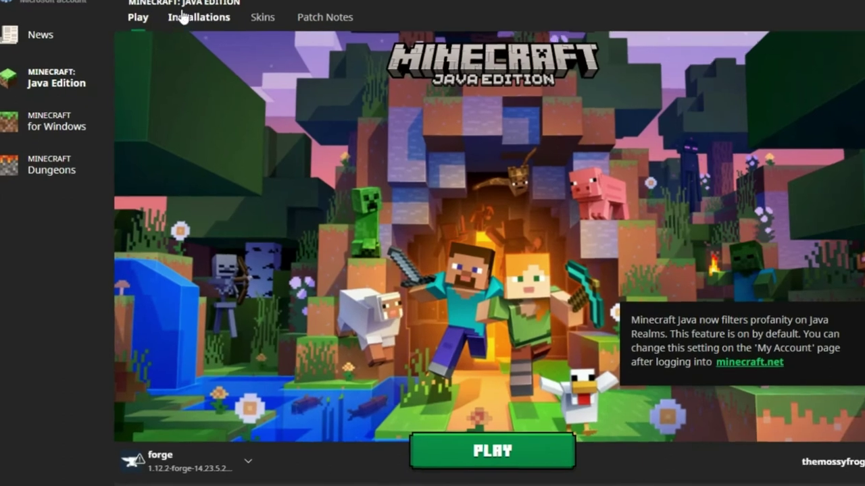
{"action": "left_click", "coordinate": [182, 17]}
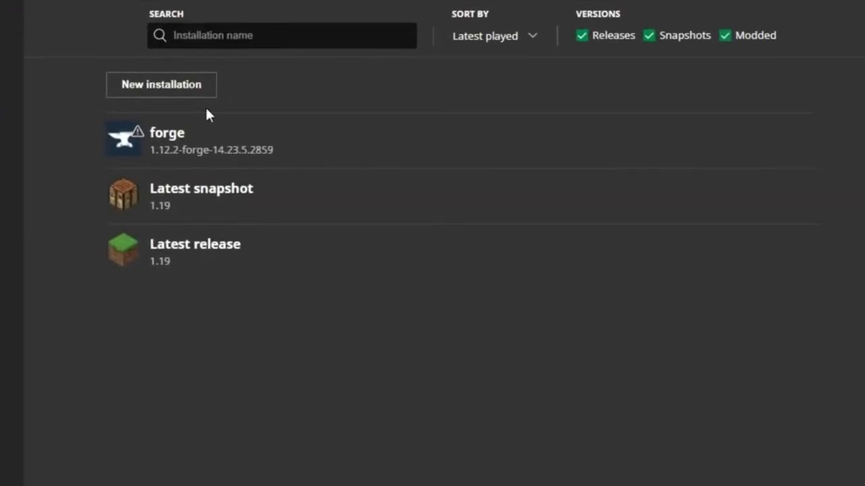
{"action": "mouse_move", "coordinate": [717, 141]}
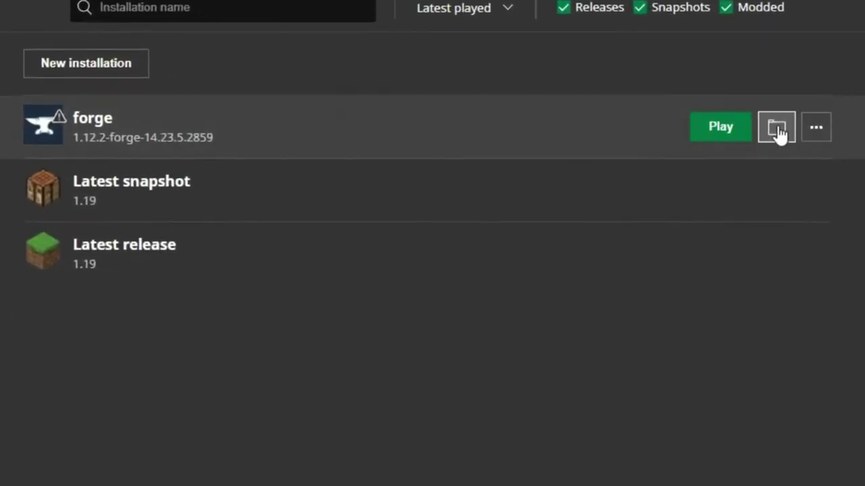
{"action": "left_click", "coordinate": [775, 131]}
{"action": "left_click", "coordinate": [154, 377]}
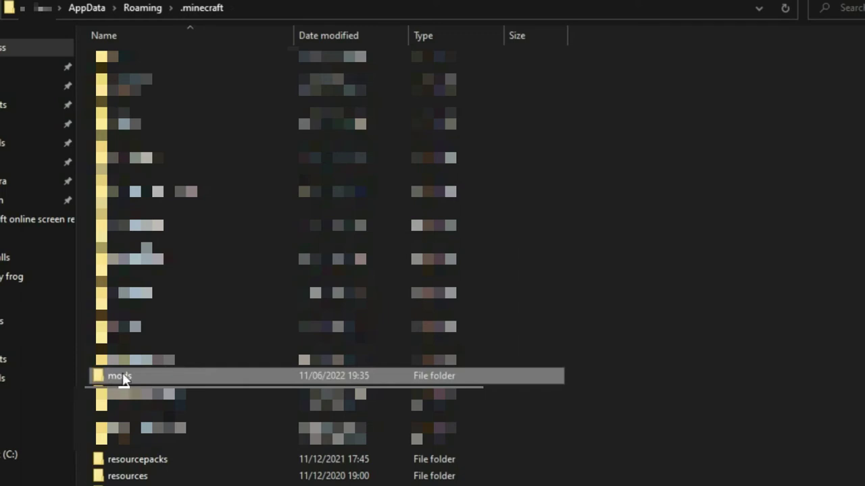
Step: Paste the CustomMobSpawner-3.11.4 and MoCreatures 12.0.5 jars into .minecraft/mods
{"action": "double_click", "coordinate": [123, 376]}
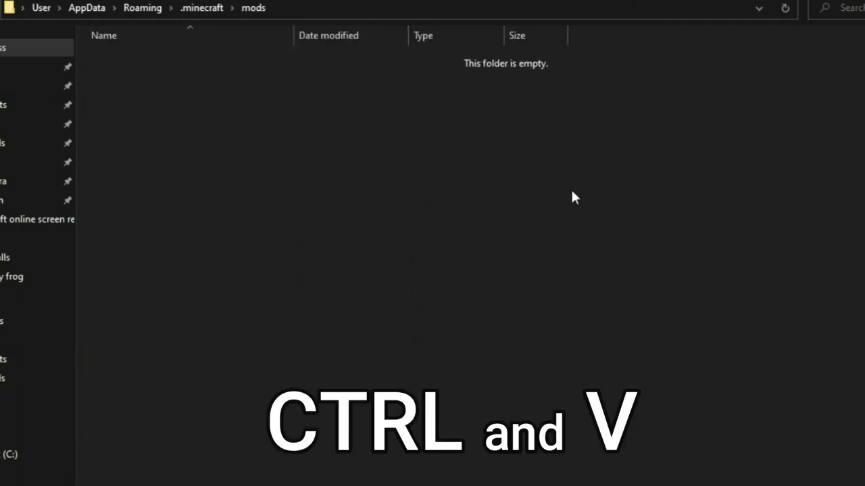
{"action": "key", "text": "ctrl+v"}
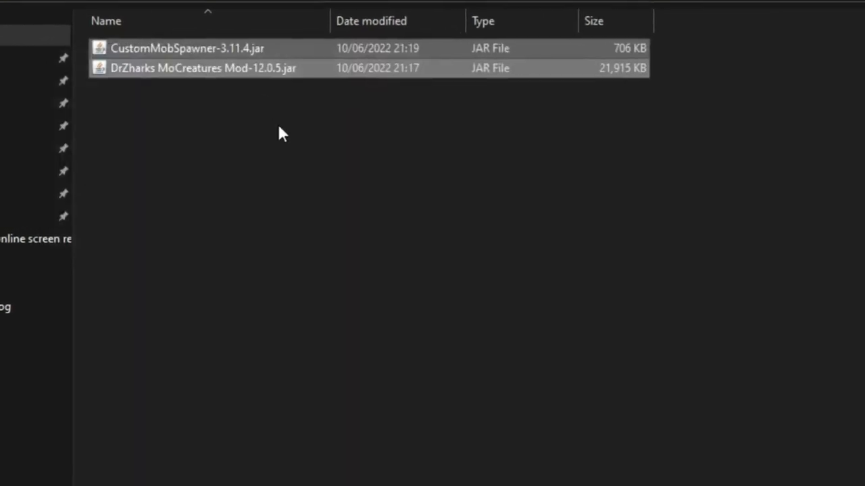